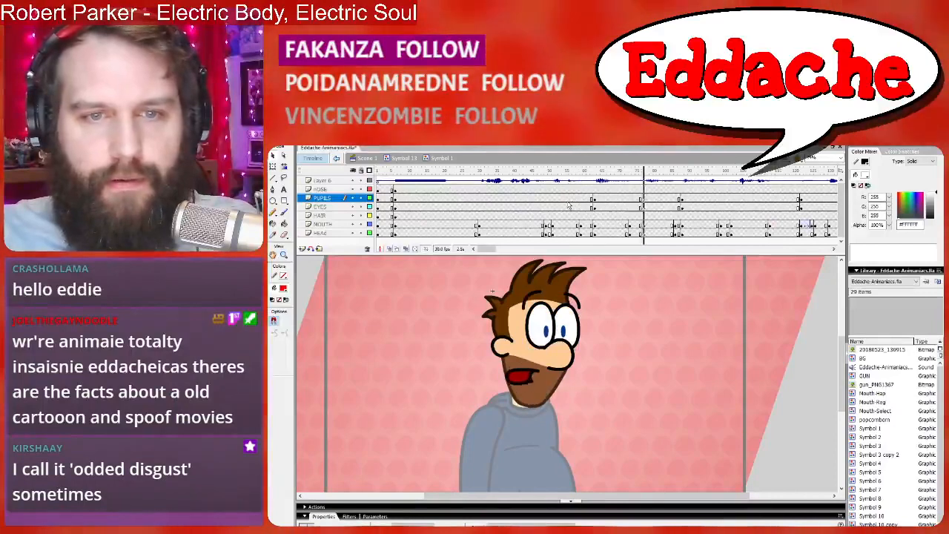
Insert keyframes on the PUPILS and EYES layers at frame 61 and remove the pupils there for a blink.
key("Return")
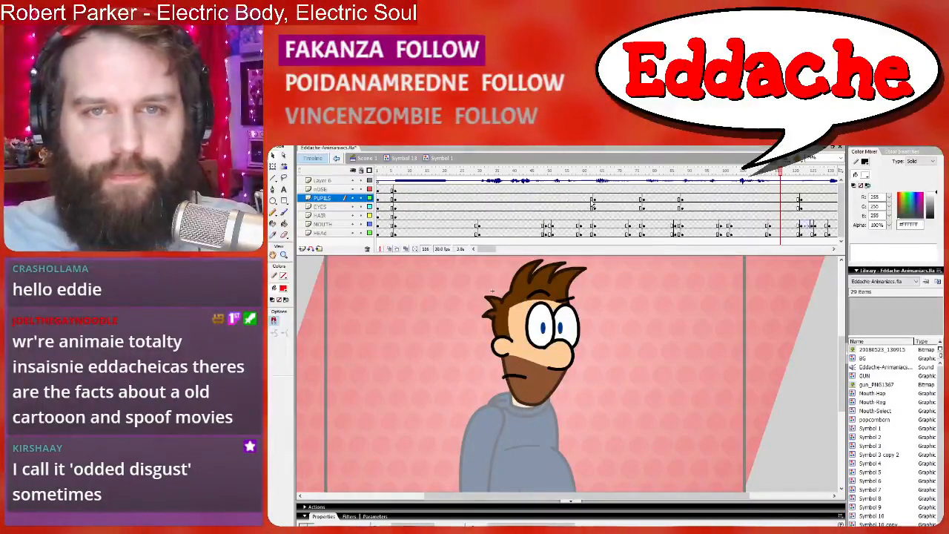
left_click(589, 200)
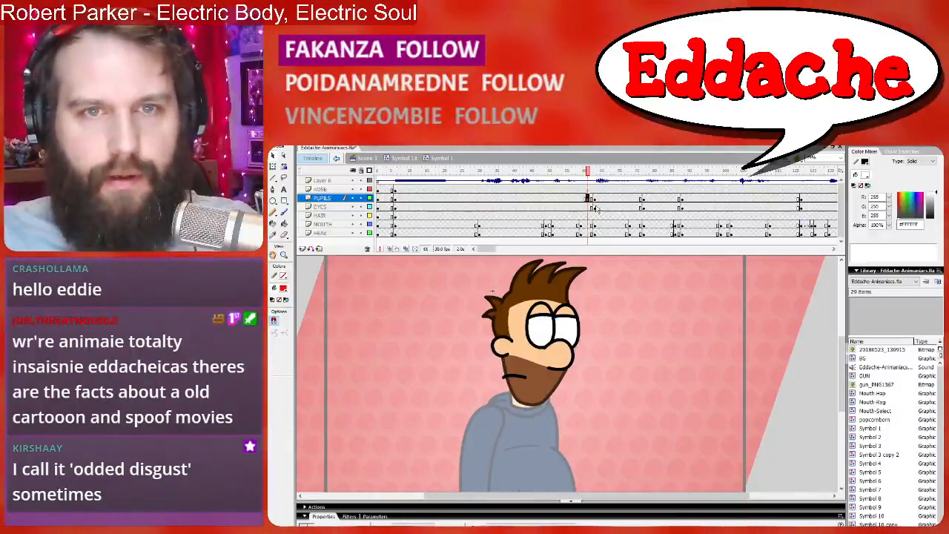
left_click(593, 206)
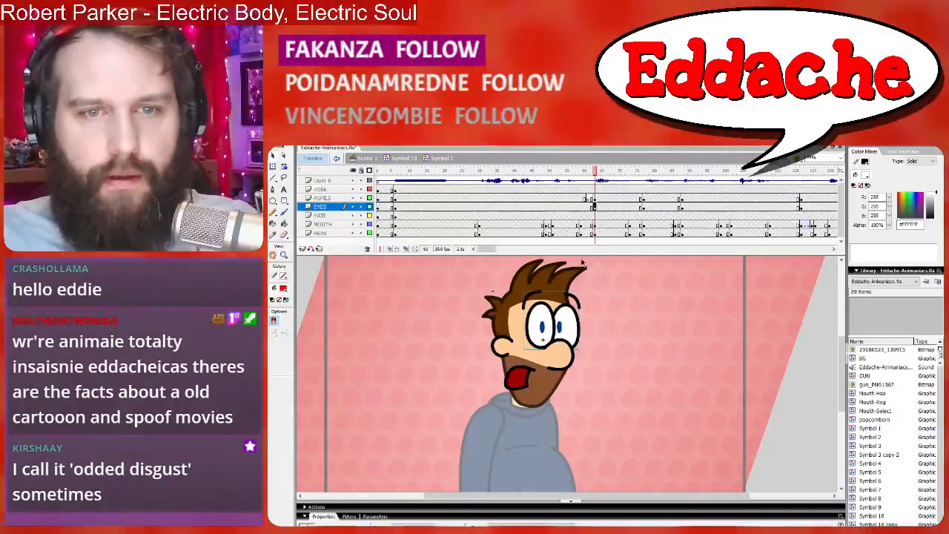
left_click(589, 206)
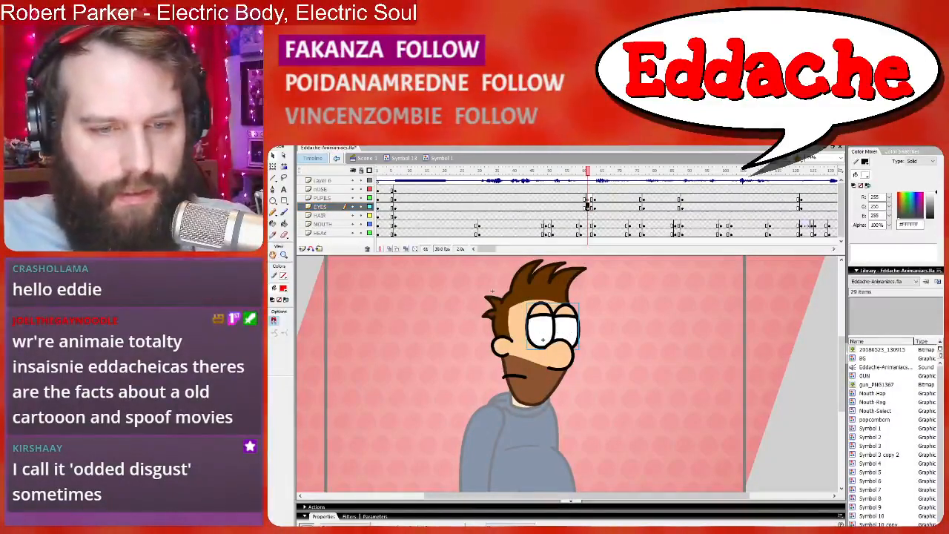
Recolour the eye whites at frame 61 to skin tone and squash the eyes vertically into a closed blink.
key("Return")
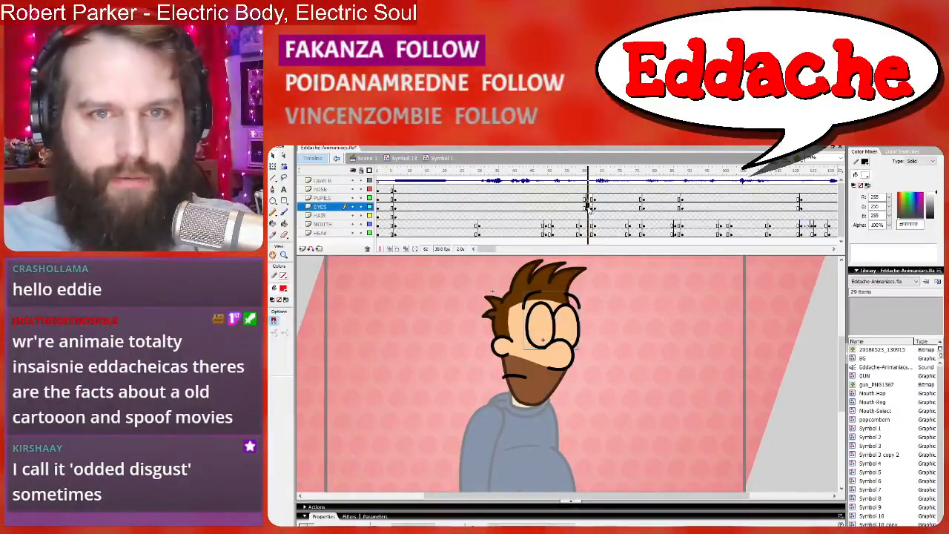
key("q")
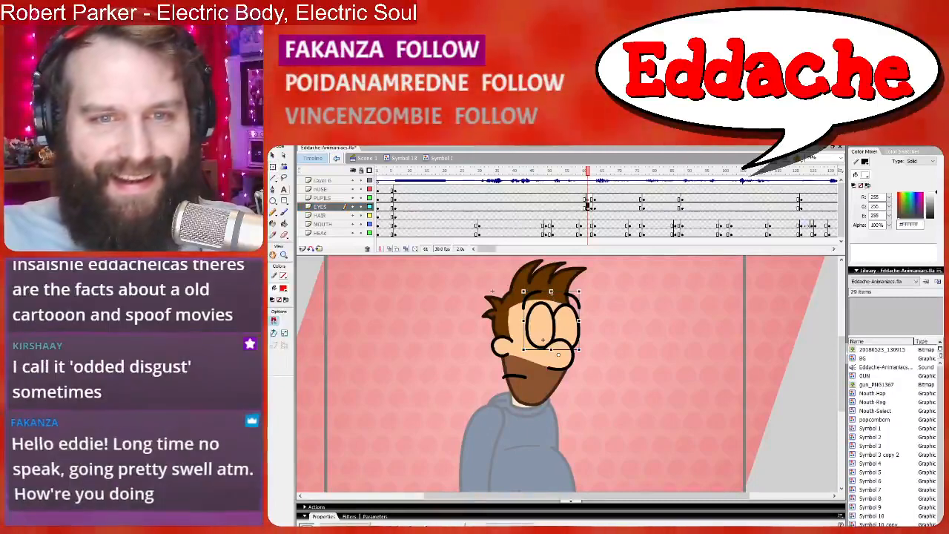
left_click_drag(551, 291, 550, 311)
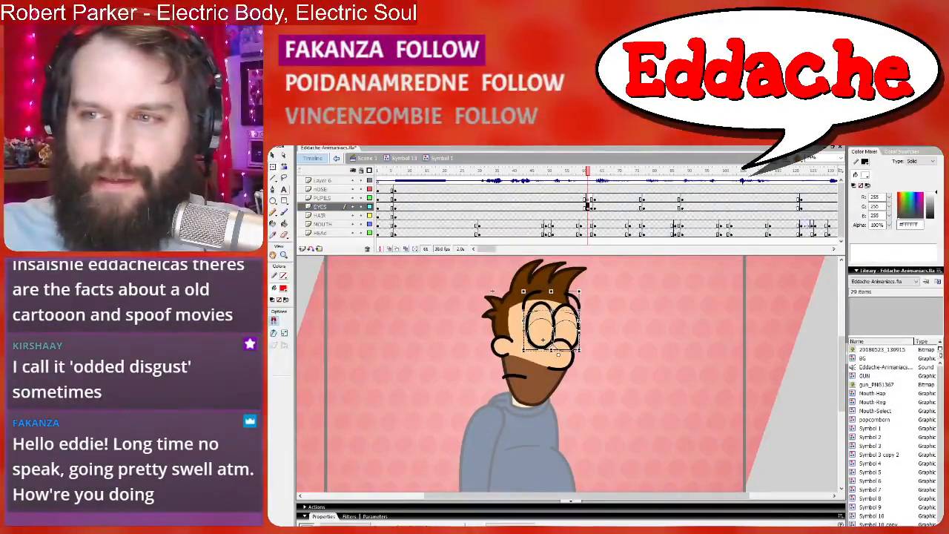
left_click_drag(551, 311, 550, 320)
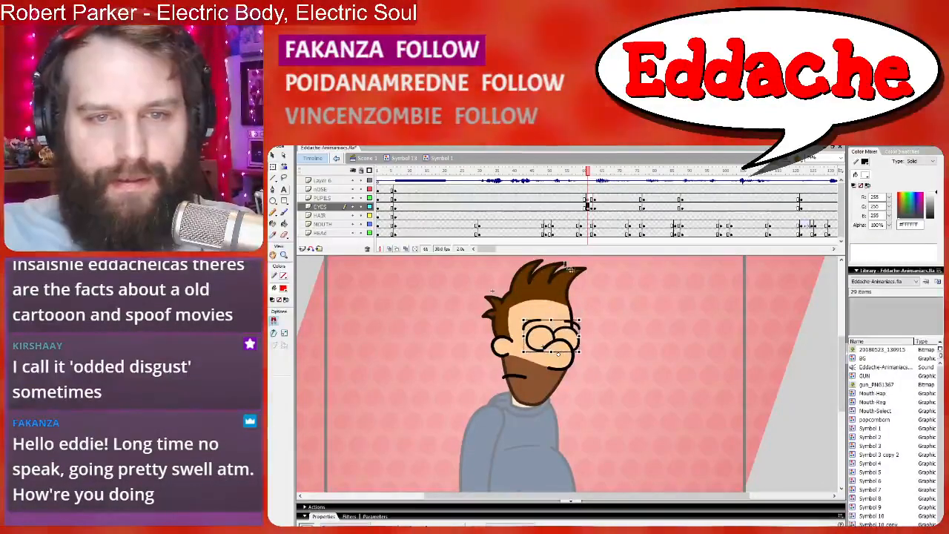
Create the same blink at frame 75 with no pupils, skin-toned eyes and the eye drawing squashed vertically.
left_click(639, 198)
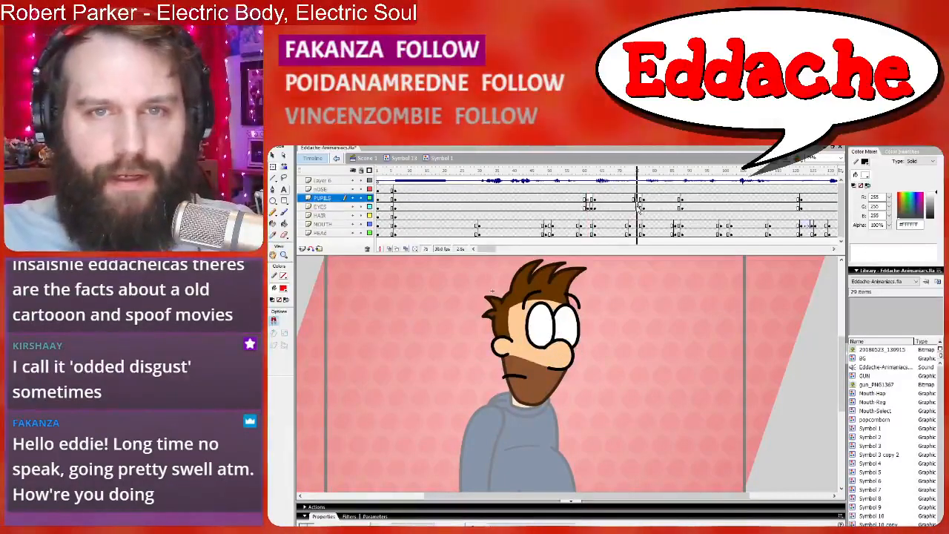
left_click(638, 207)
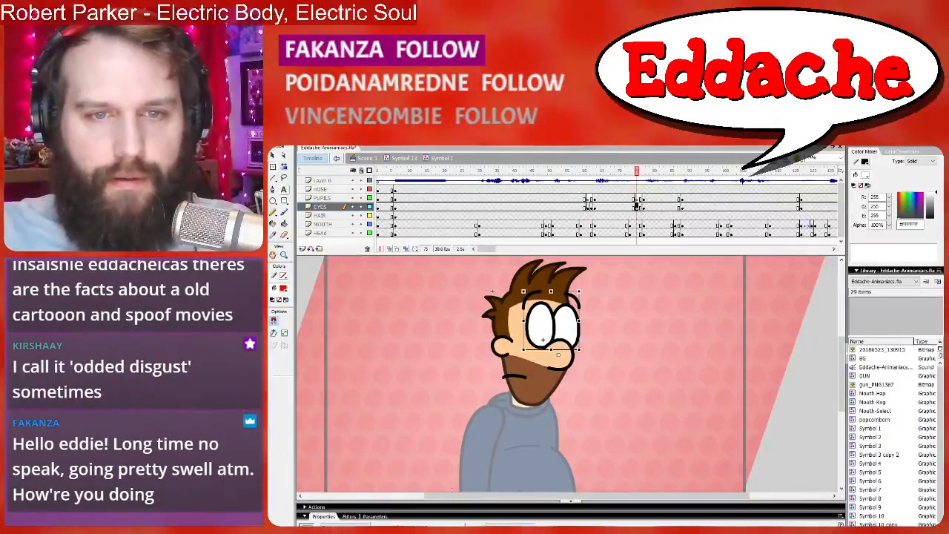
key("Return")
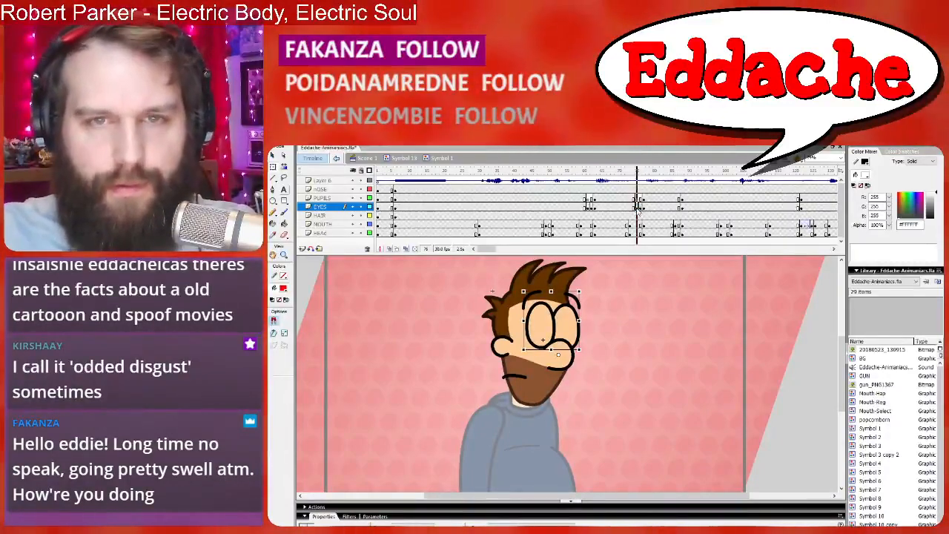
left_click_drag(550, 291, 552, 321)
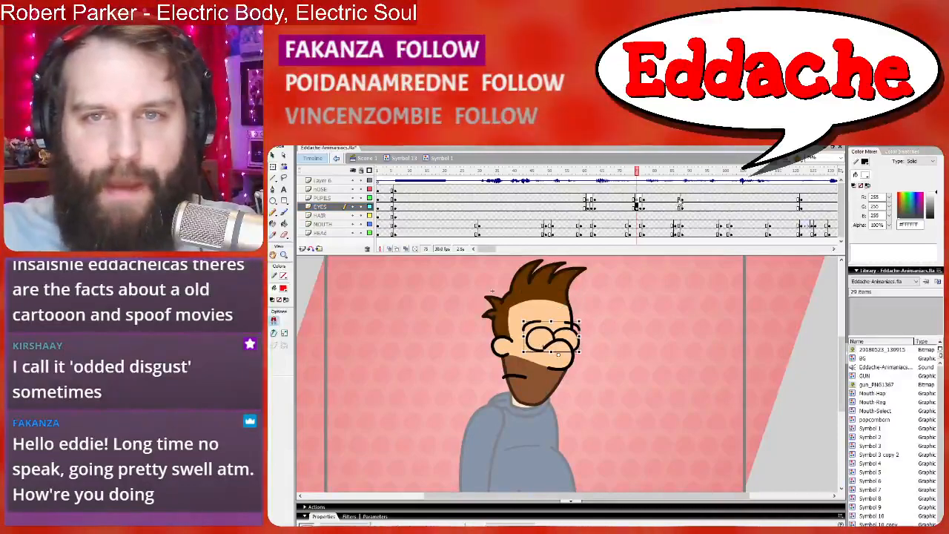
Create another blink at frame 86 by removing the pupils, tinting the eyes skin tone and flattening them vertically.
left_click(677, 199)
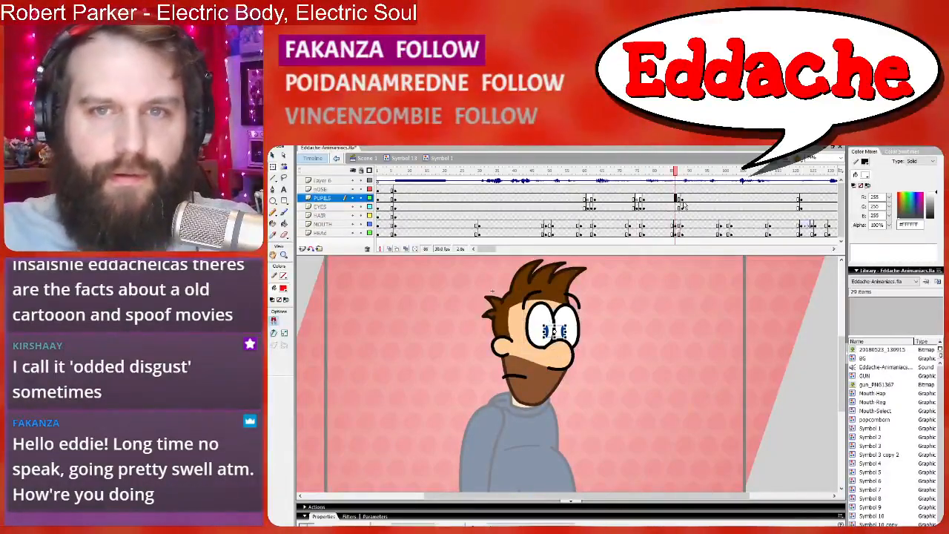
left_click(678, 206)
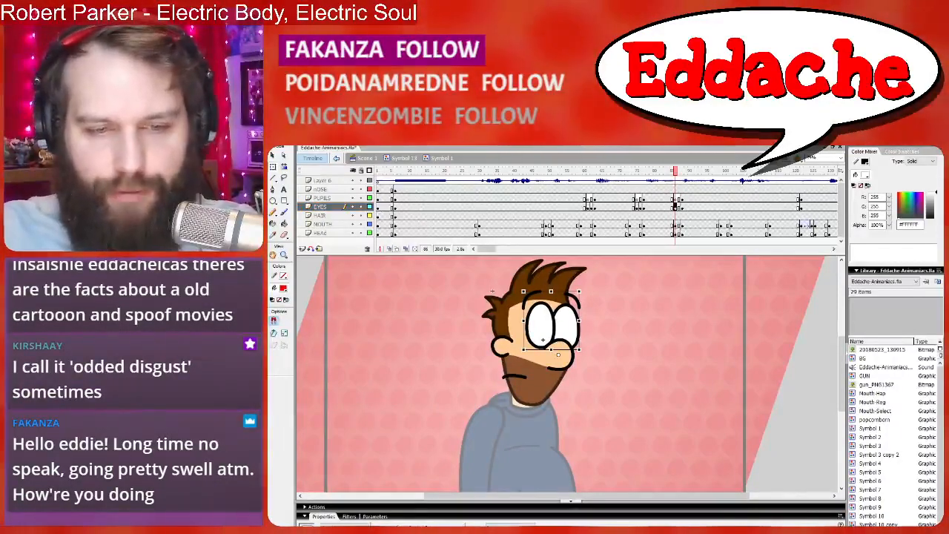
key("Return")
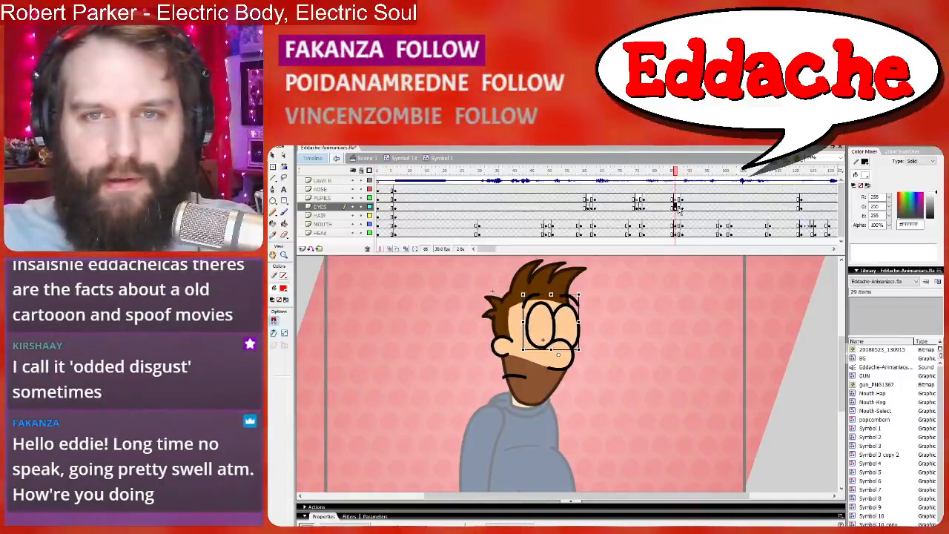
left_click(675, 207)
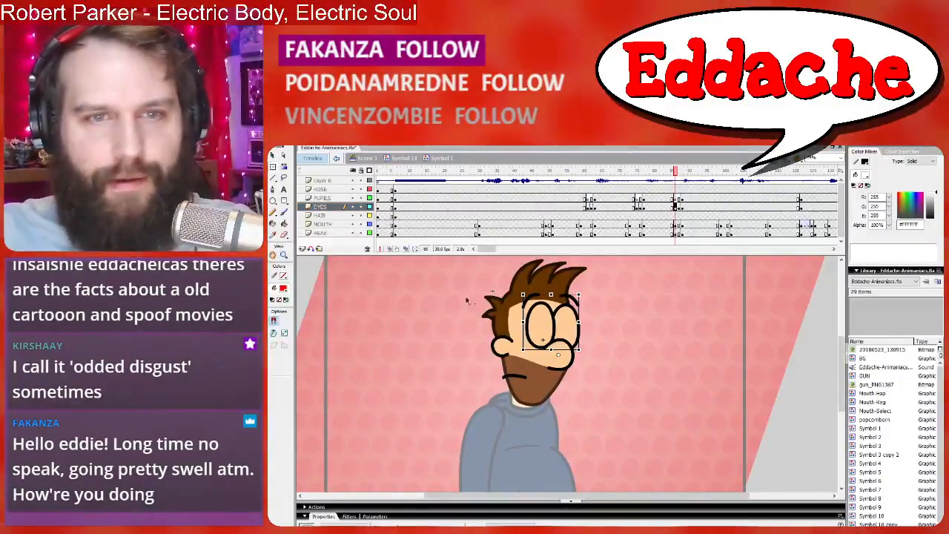
left_click_drag(551, 295, 550, 327)
Play back the animation and look through the eye symbol's frames up to the half-lidded expression at frame 31.
left_click(518, 199)
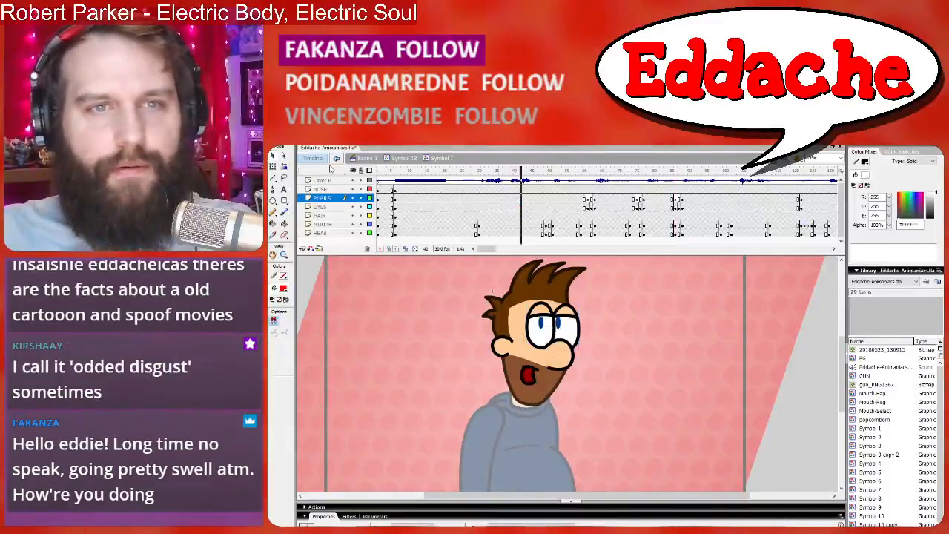
key("Return")
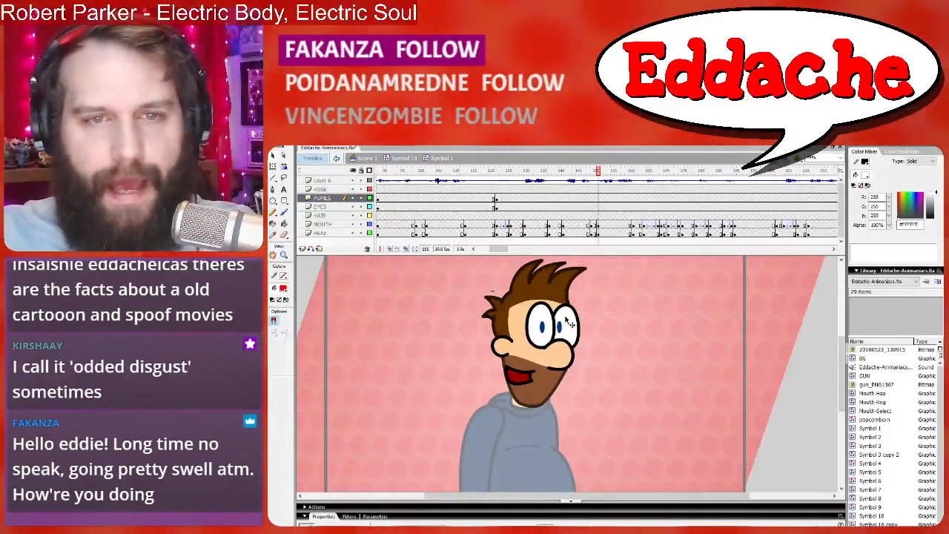
double_click(544, 335)
left_click_drag(380, 173, 486, 180)
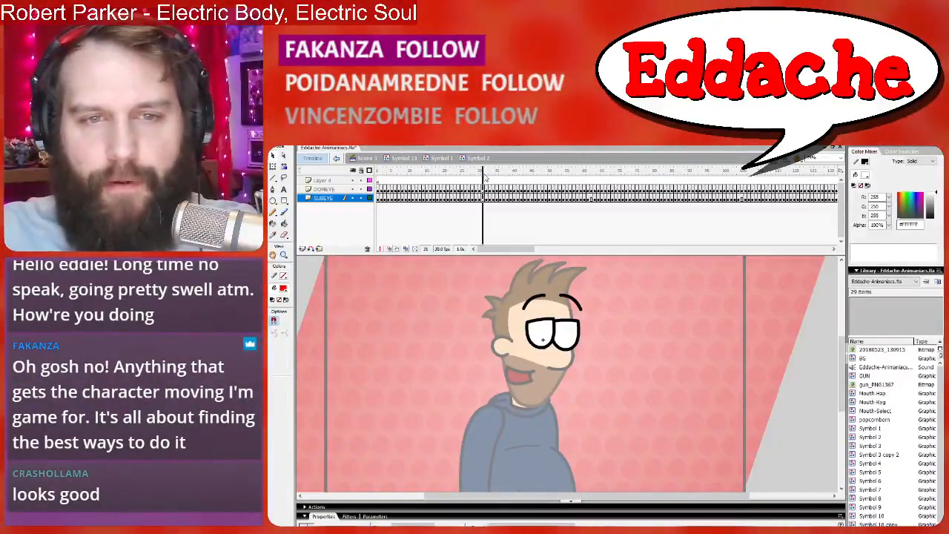
left_click(434, 158)
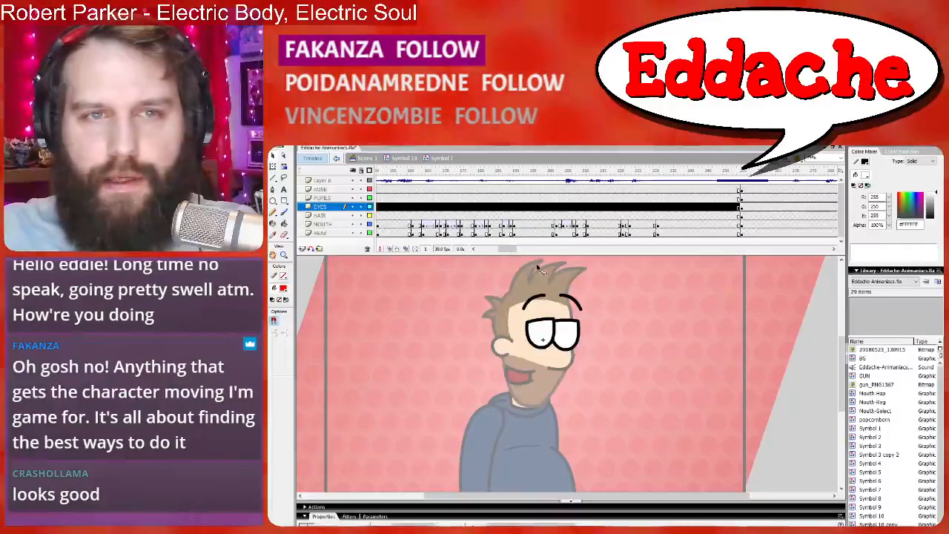
Insert keyframes on PUPILS and EYES at frame 202 and switch the preceding EYES span to the half-lidded drawing.
left_click(556, 210)
left_click(556, 206)
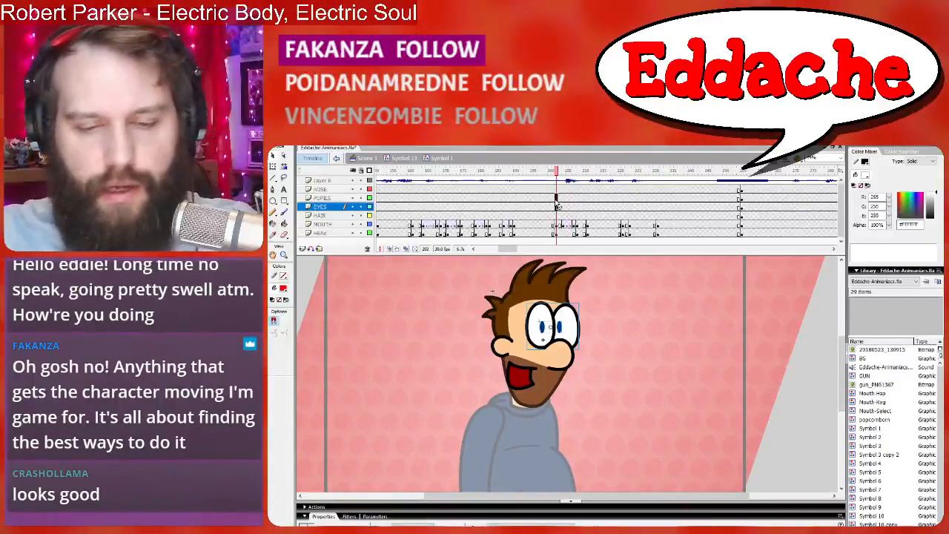
left_click_drag(509, 249, 502, 252)
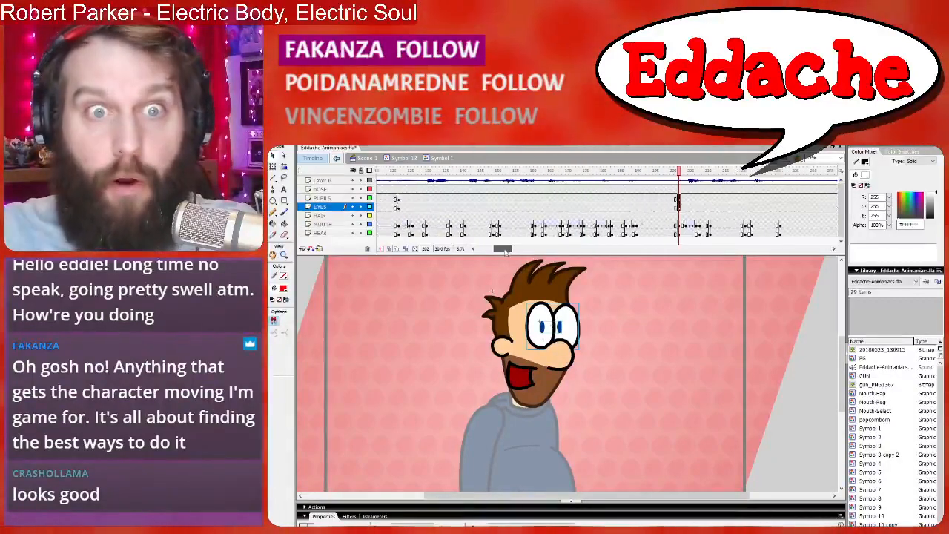
left_click(479, 207)
double_click(482, 207)
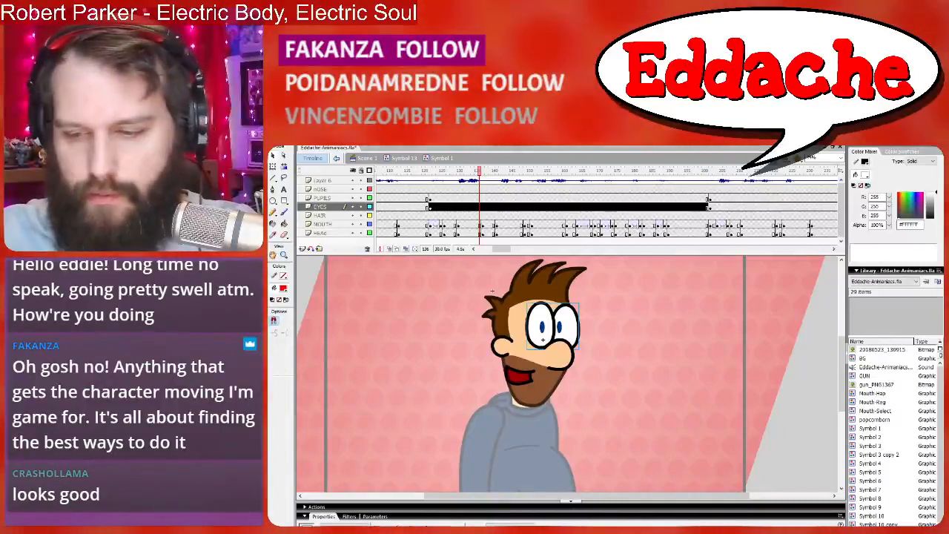
key("Return")
Play back the half-lidded section and insert keyframes on the PUPILS and EYES layers at frame 179.
left_click(404, 192)
key("Return")
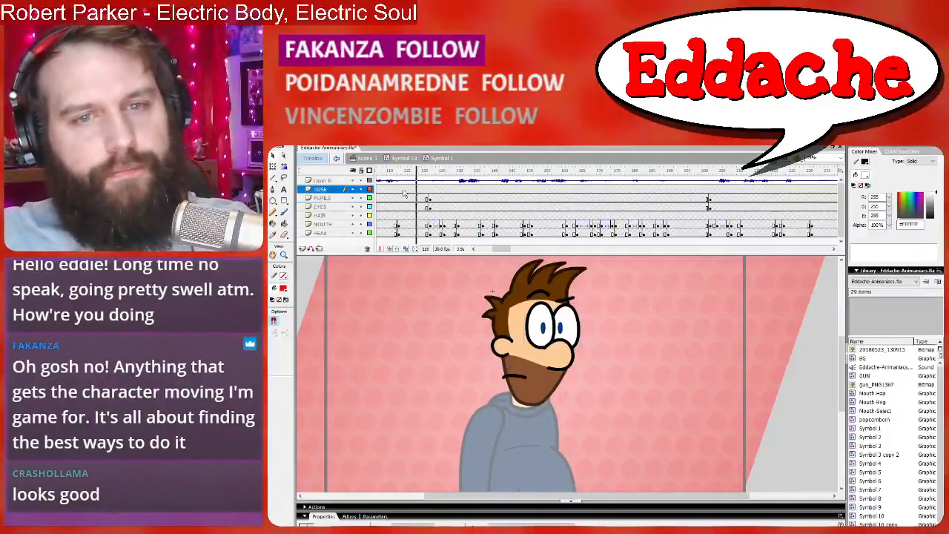
left_click_drag(506, 252, 506, 250)
left_click(567, 198)
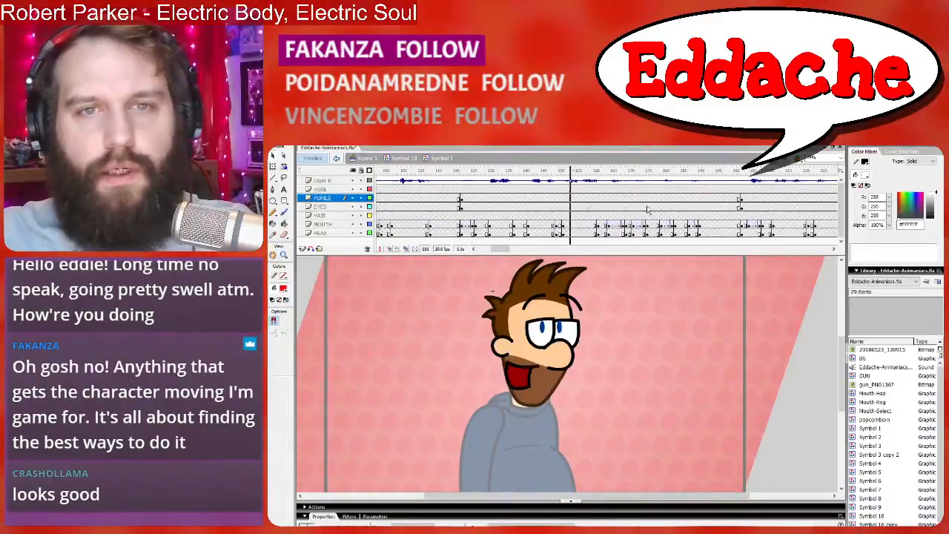
key("Return")
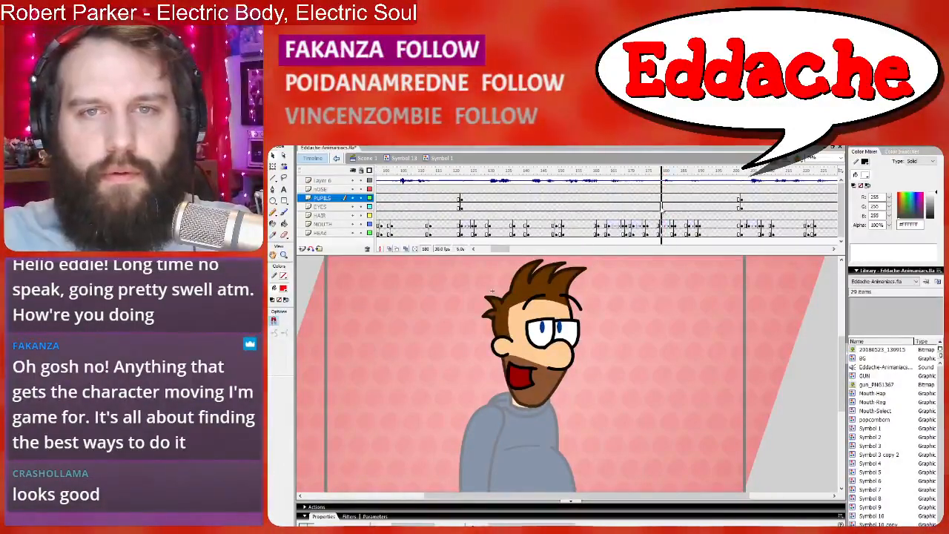
left_click(661, 206)
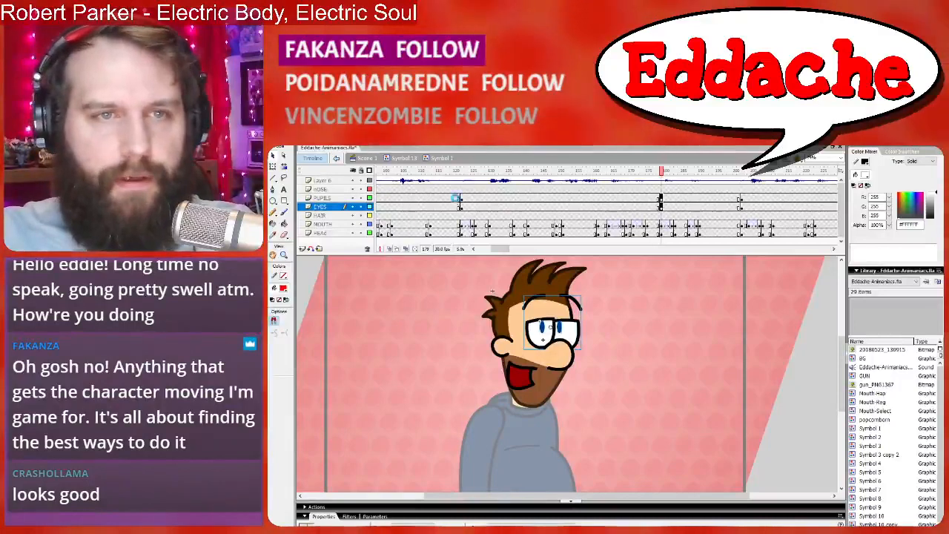
Add a pupil-free blink keyframe at frame 120 and replace its open eyes with a copy of the half-lidded eyes.
left_click(457, 199)
left_click(455, 206, "shift")
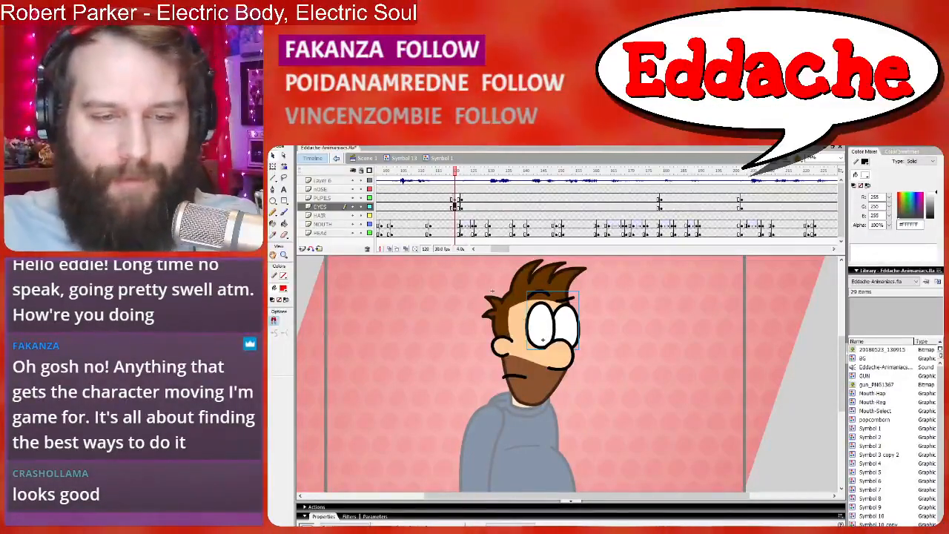
left_click(468, 208)
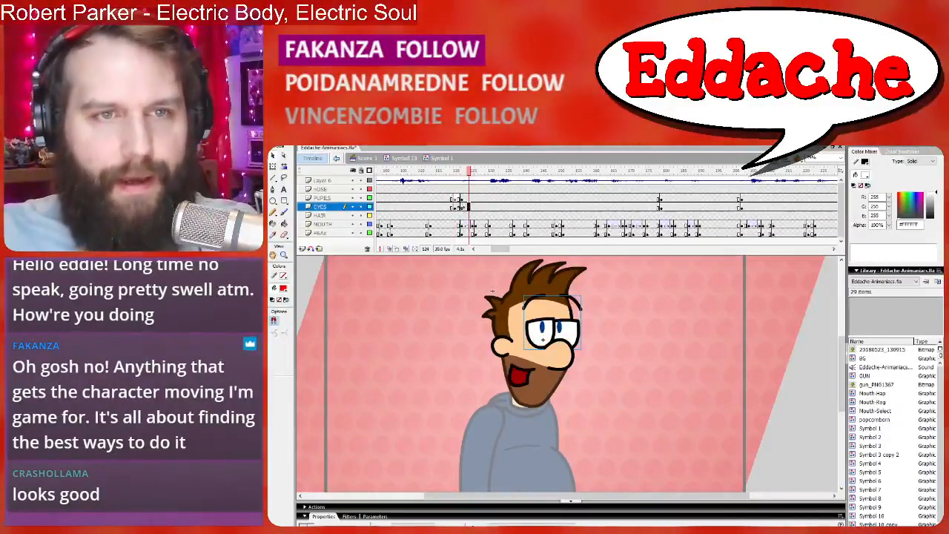
left_click(458, 207)
key("Delete")
key("ctrl+shift+v")
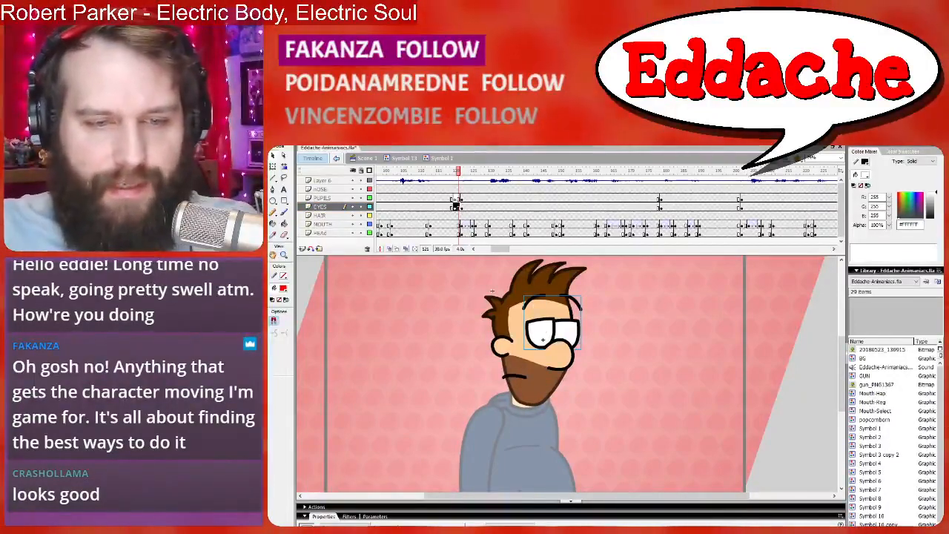
Recolour the half-lidded eyes at frame 120 to skin tone and squash them vertically into a closed blink.
key("Return")
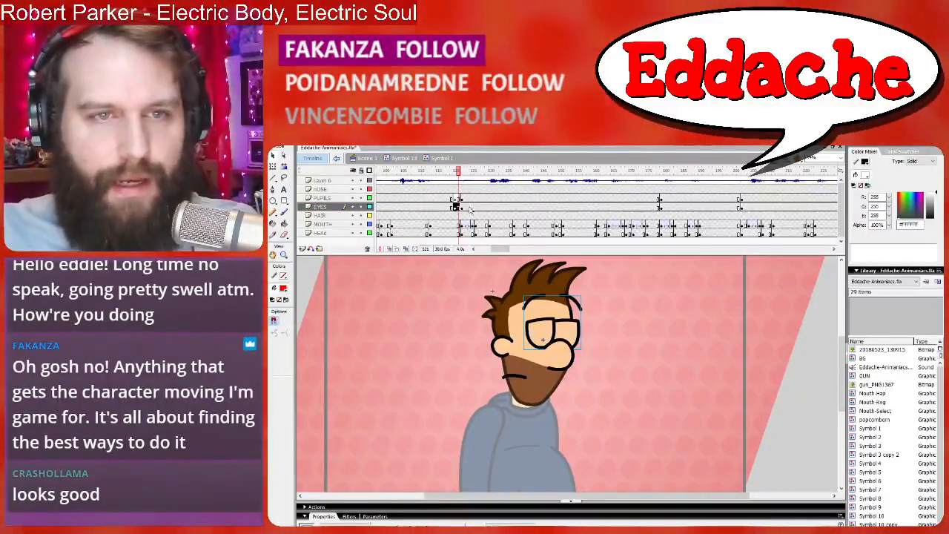
left_click(455, 206)
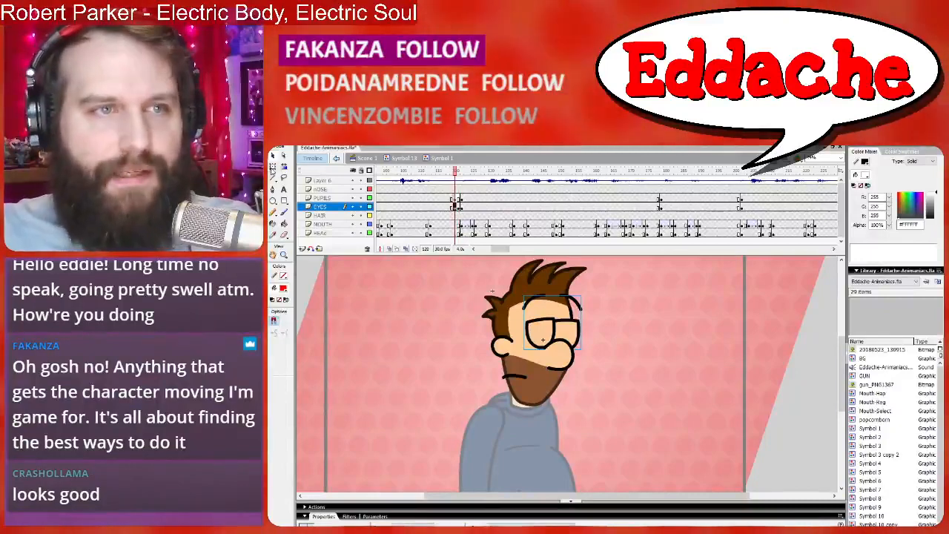
key("q")
left_click_drag(552, 295, 553, 323)
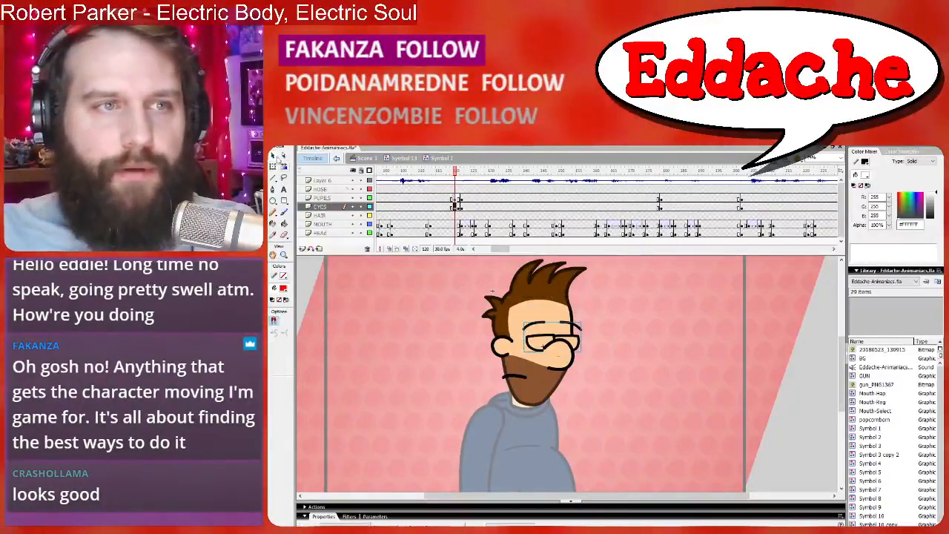
Scrub past the frame 120 blink to frame 131 and open the mouth symbol.
left_click(275, 155)
left_click_drag(438, 199, 492, 198)
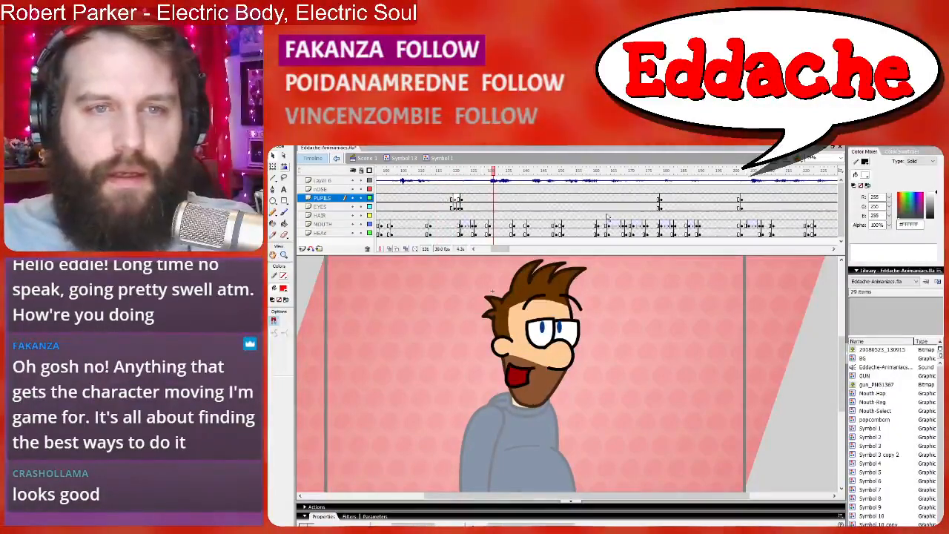
double_click(520, 378)
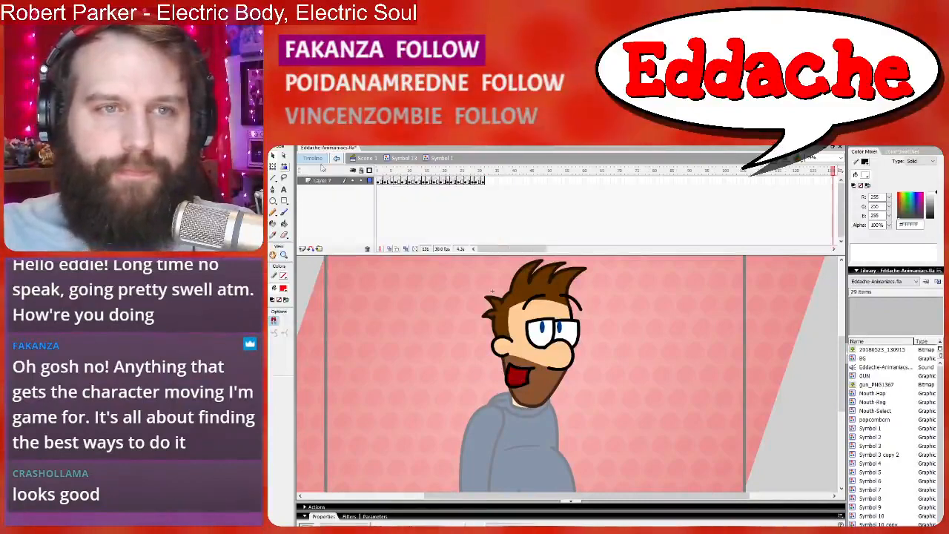
Check the mouth poses inside Mouth-Hap, return to Symbol 1 and play back its animation up to frame 183.
key("Return")
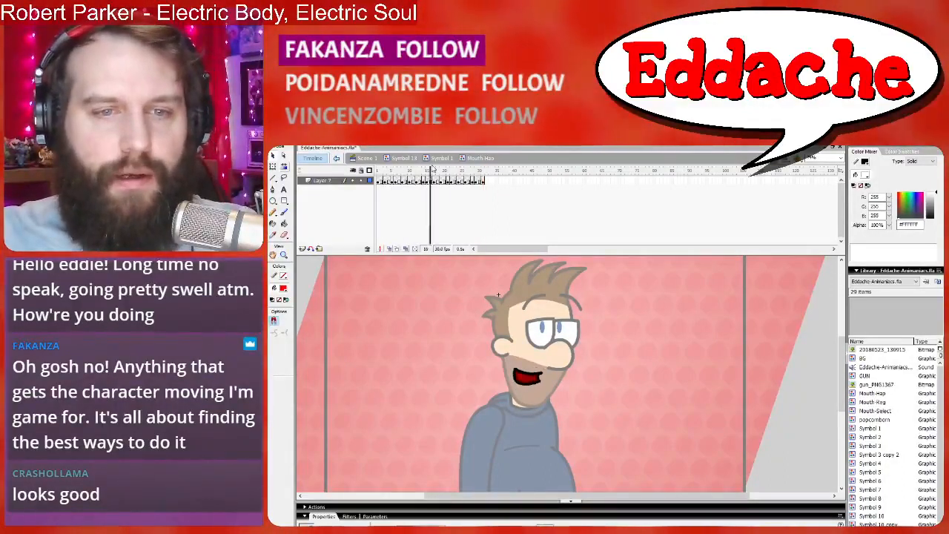
left_click(437, 159)
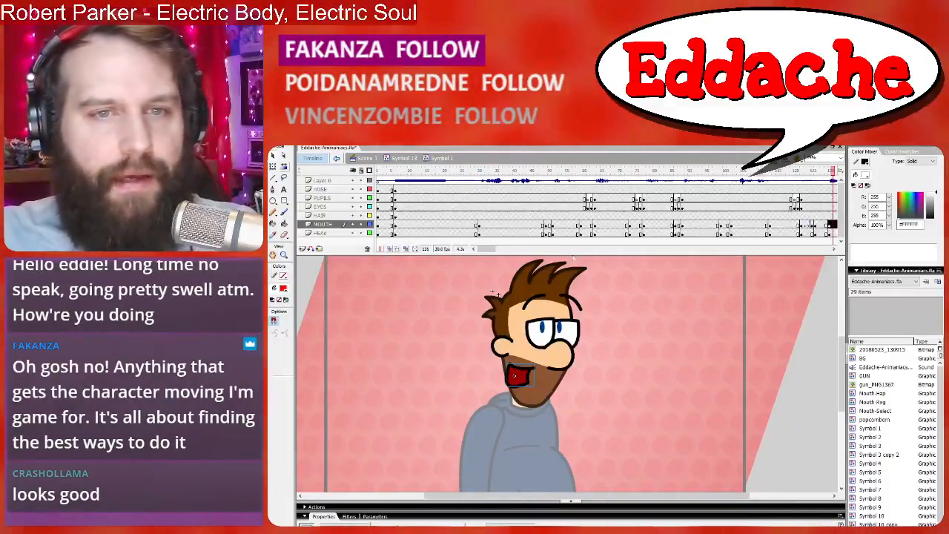
left_click_drag(491, 252, 495, 252)
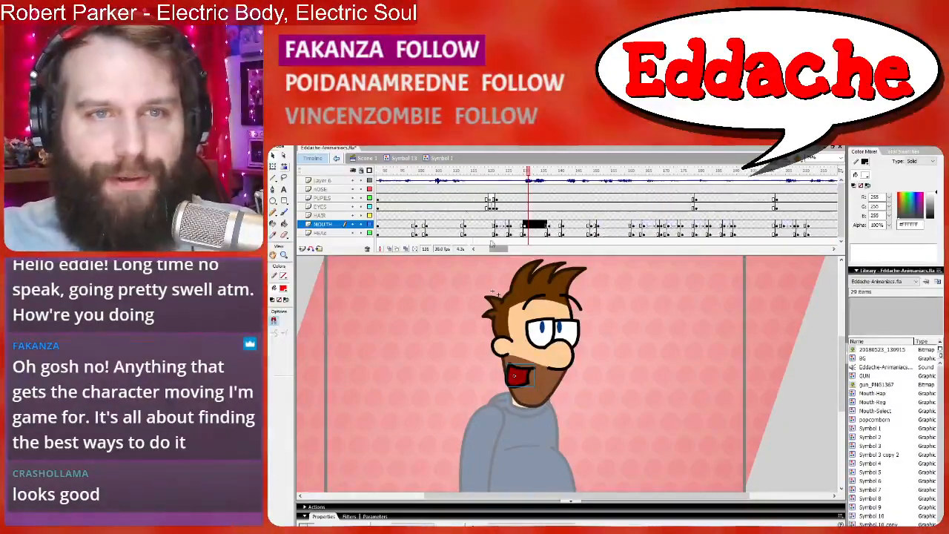
left_click(442, 208)
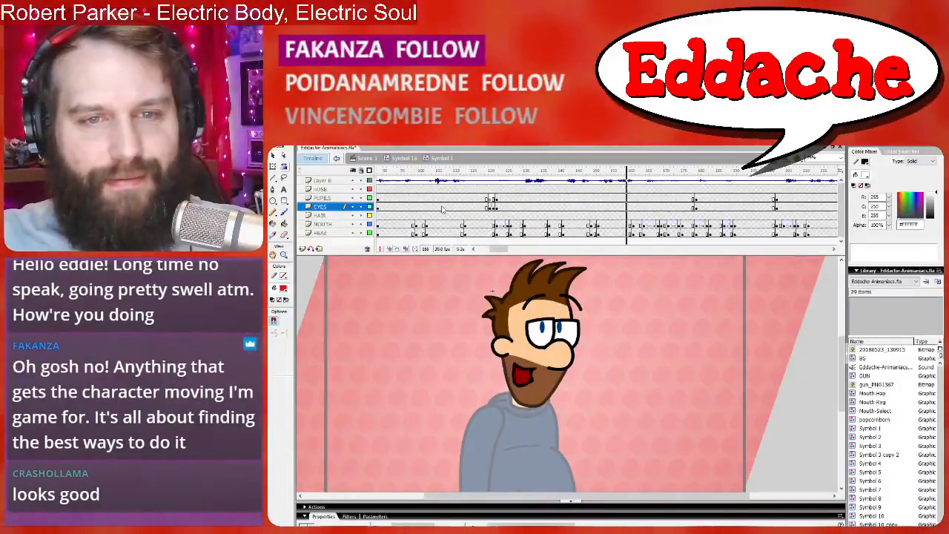
left_click(443, 206)
left_click(442, 199)
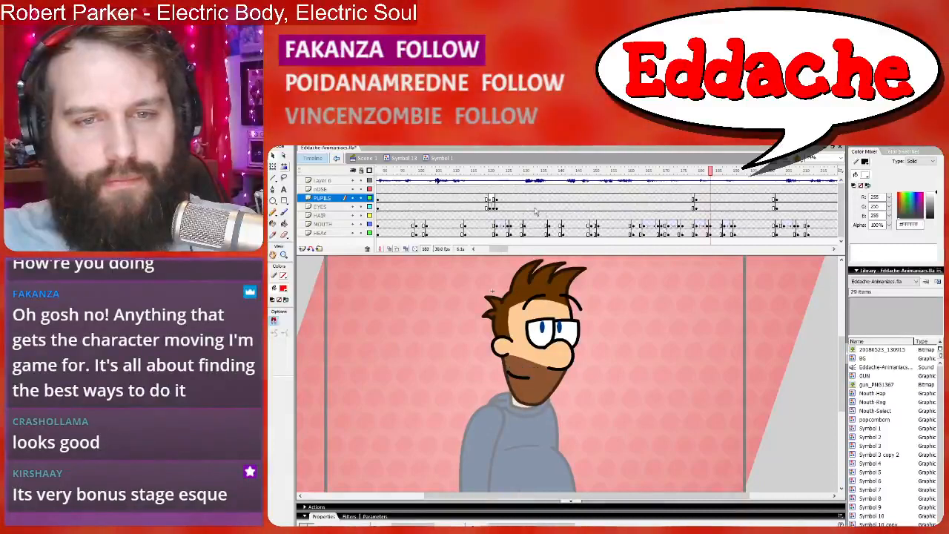
left_click_drag(497, 252, 503, 252)
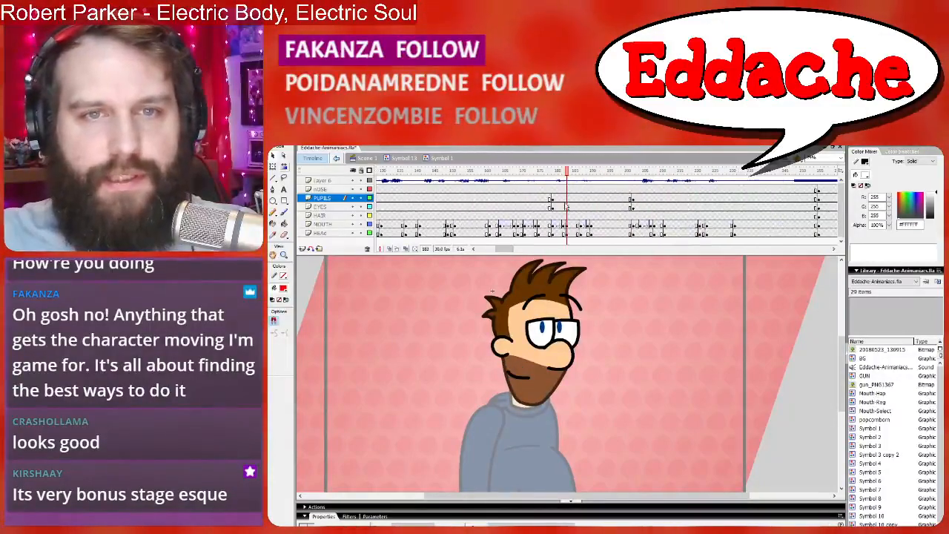
Look up the half-lidded pose at frame 80 of the eye symbol and apply it to the EYES keyframe at frame 179.
double_click(529, 323)
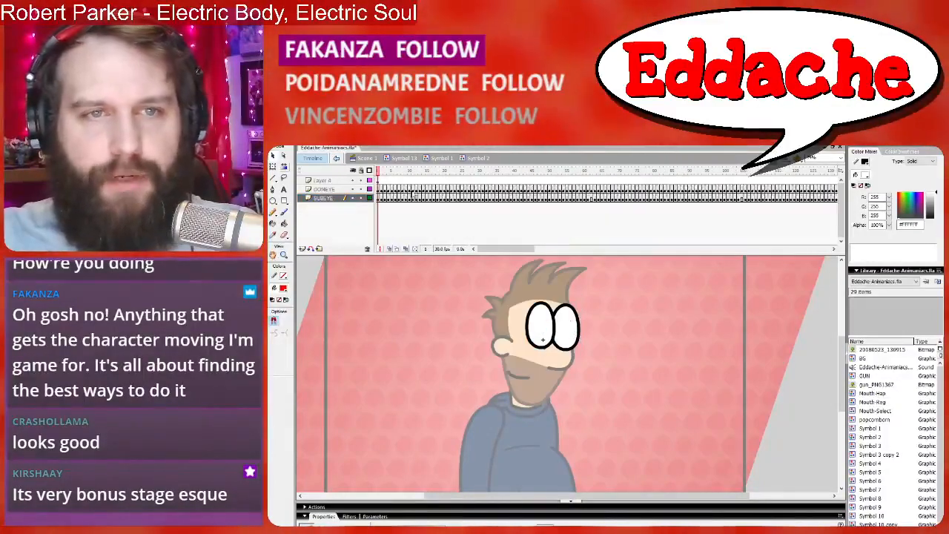
left_click_drag(519, 172, 655, 172)
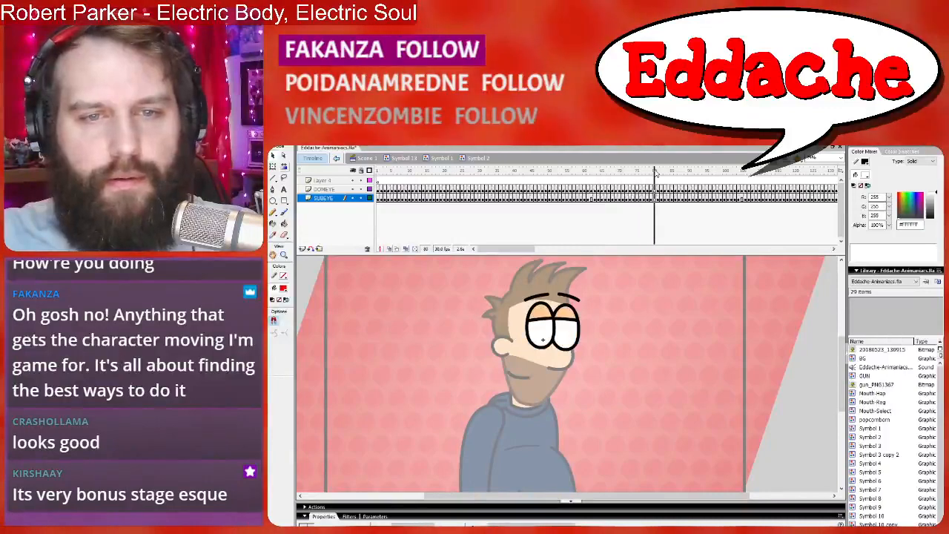
left_click(453, 160)
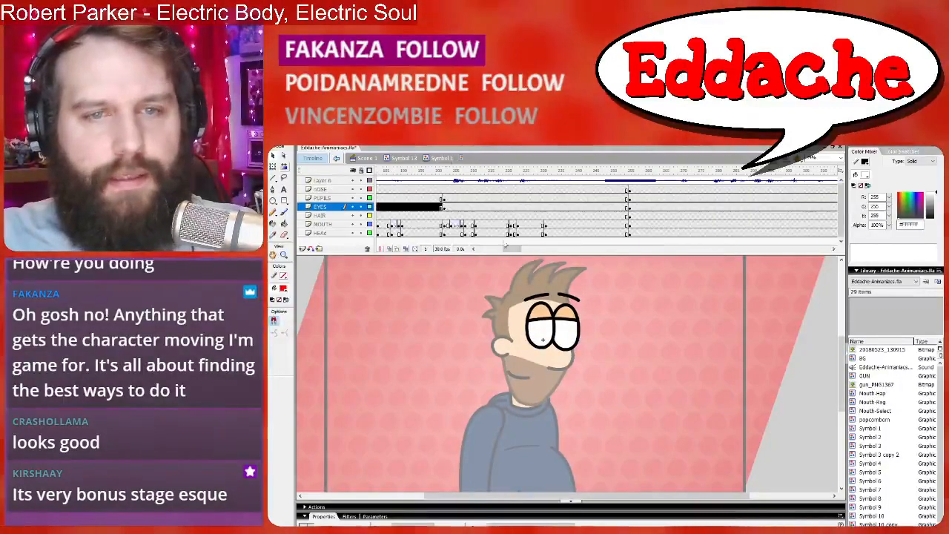
left_click_drag(519, 250, 511, 250)
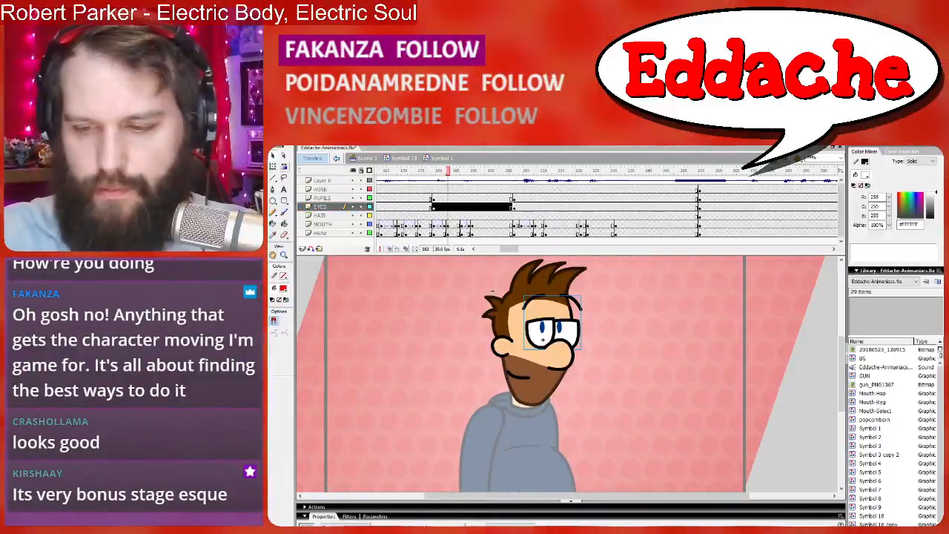
key("Return")
left_click_drag(511, 249, 507, 249)
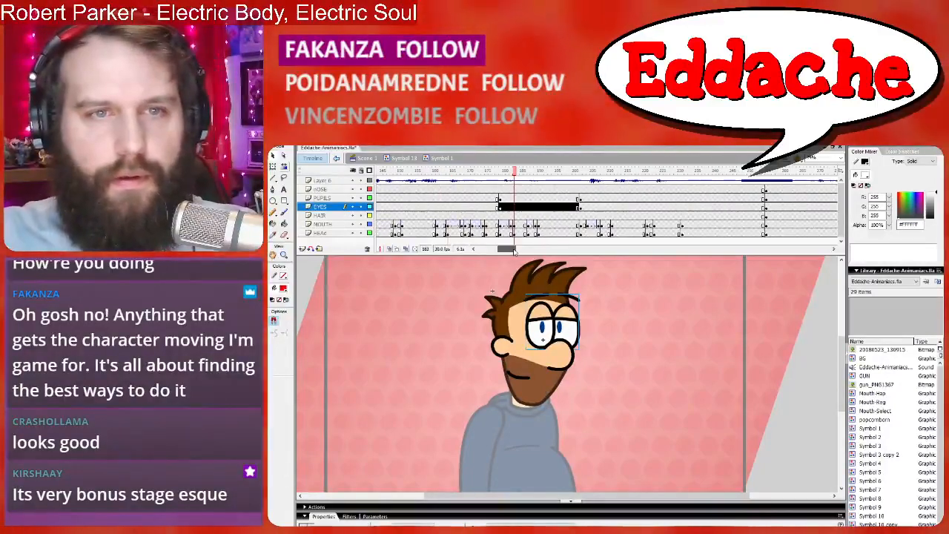
Build a blink at frame 177 by removing the pupils, switching to skin-toned half-lidded eyes and squashing them vertically.
left_click(498, 198)
left_click(493, 202)
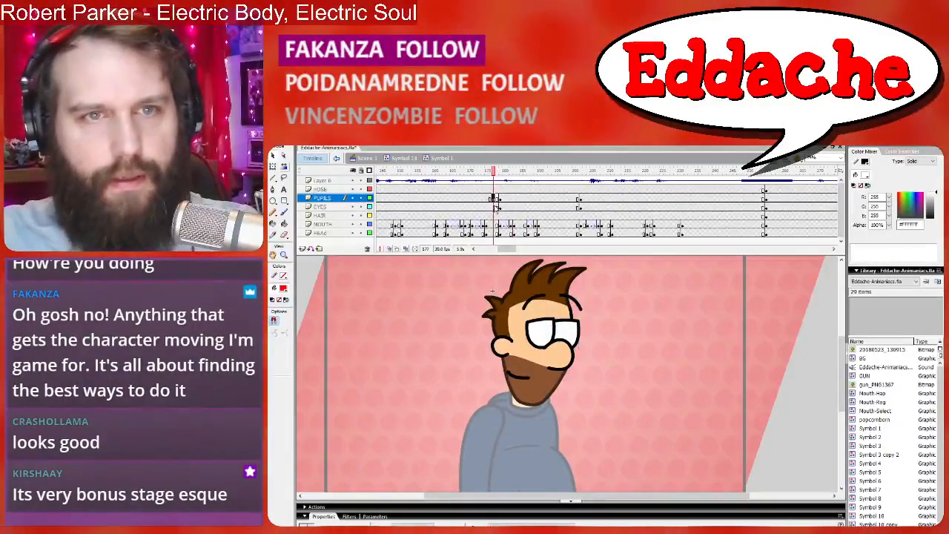
left_click(541, 333)
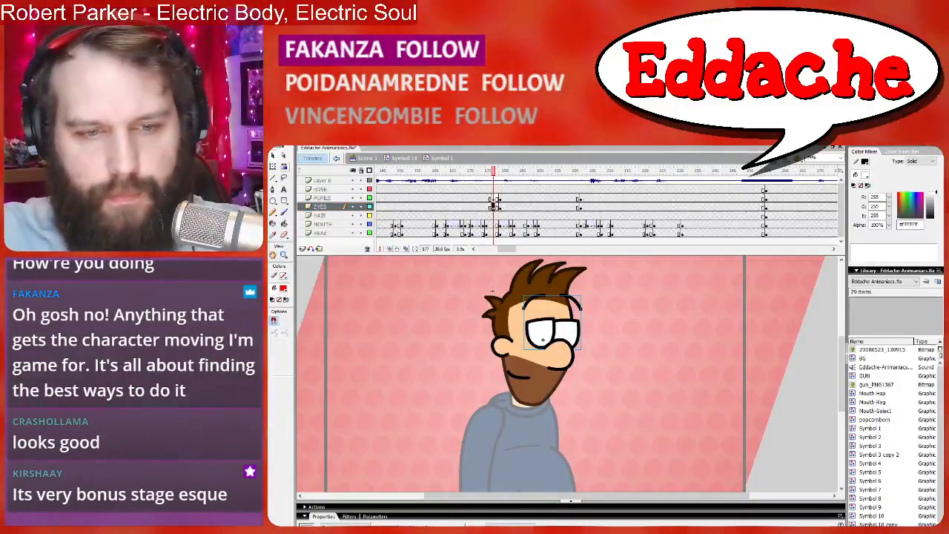
key("Return")
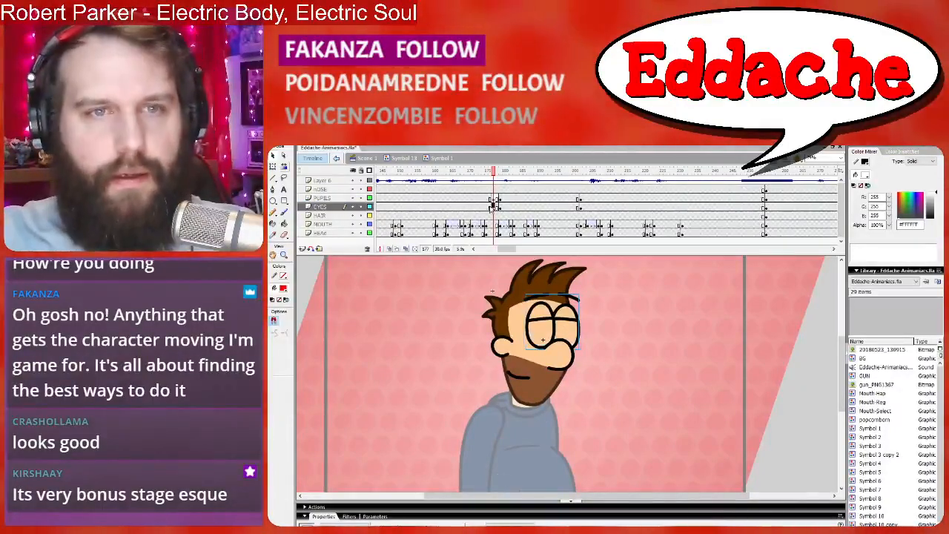
key("q")
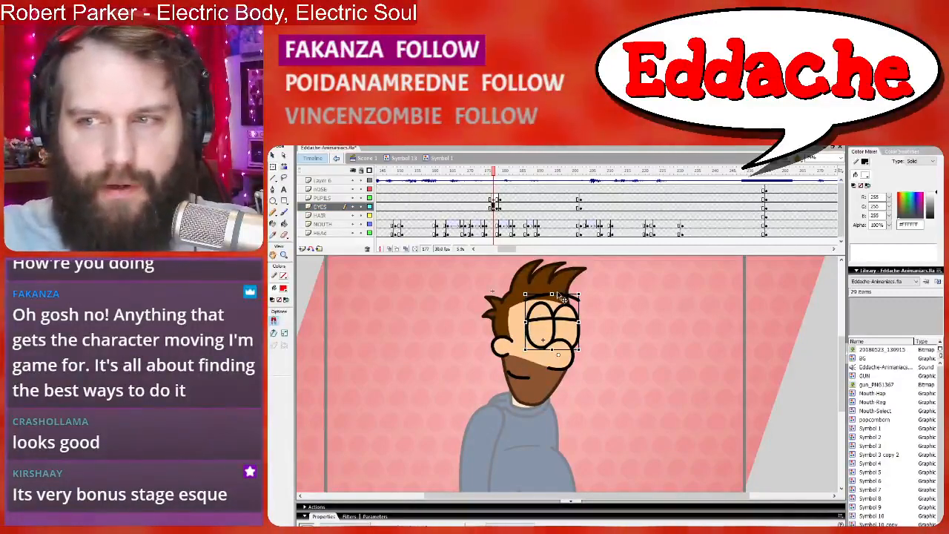
left_click_drag(551, 294, 551, 324)
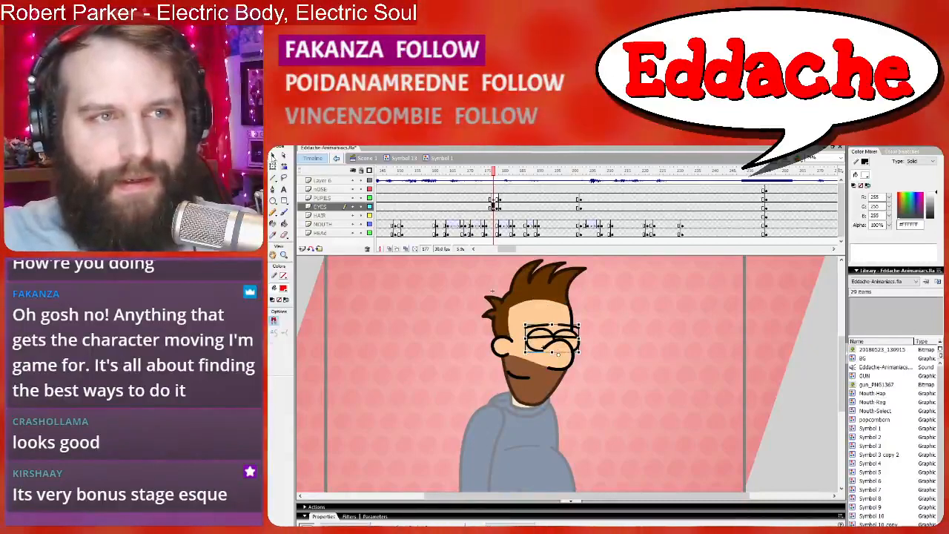
Play back Symbol 1 from around frame 114 through the blink at frame 177 to frame 204.
left_click_drag(513, 249, 506, 250)
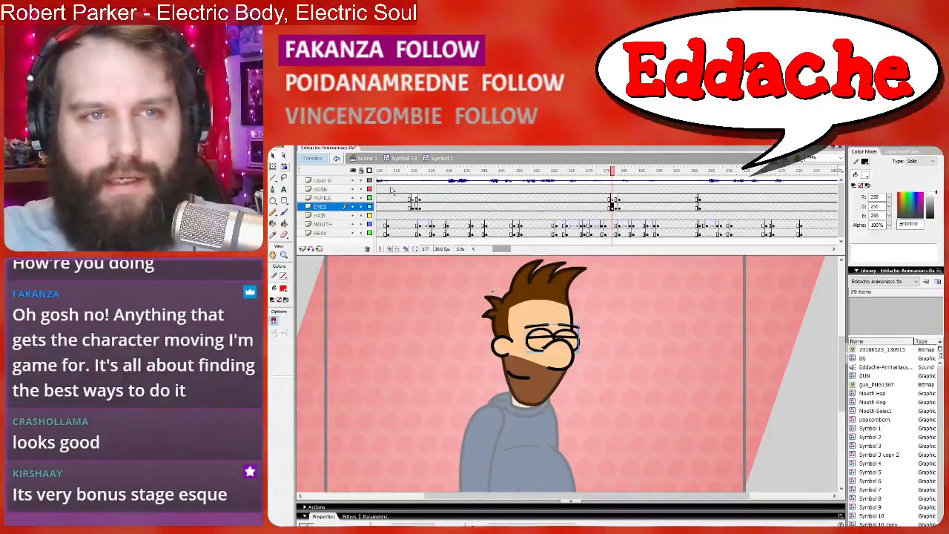
left_click(392, 199)
key("Return")
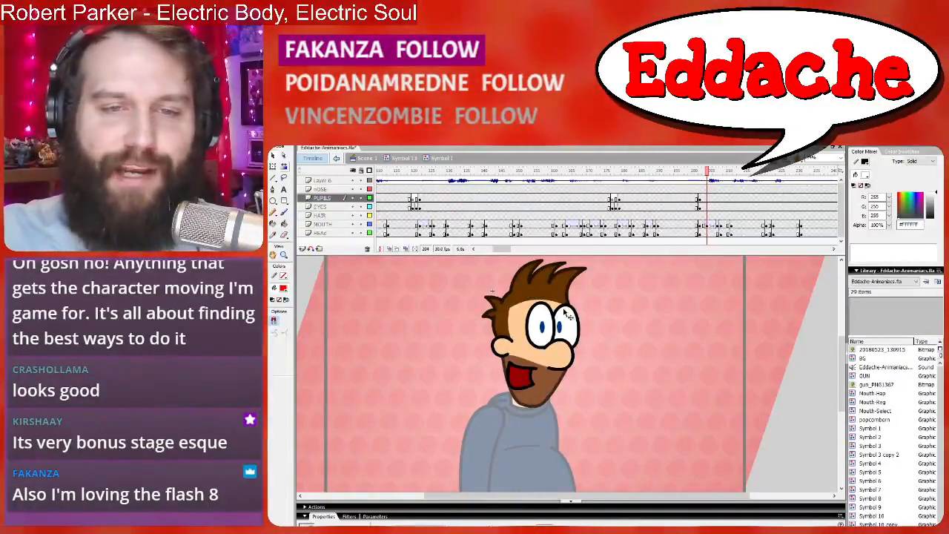
Open the eye symbol from frame 204 and scrub through its poses to the skin-toned open eyes near frame 141.
double_click(542, 339)
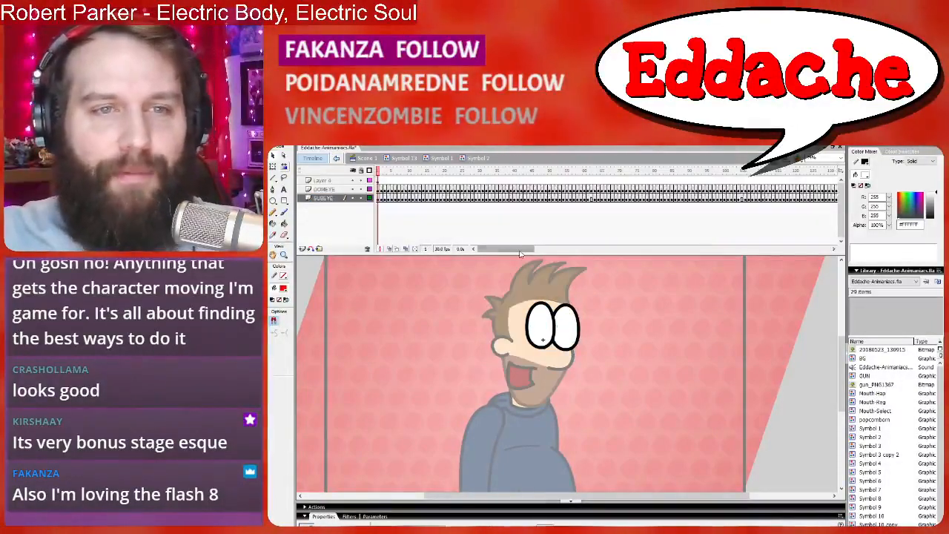
left_click_drag(520, 250, 550, 252)
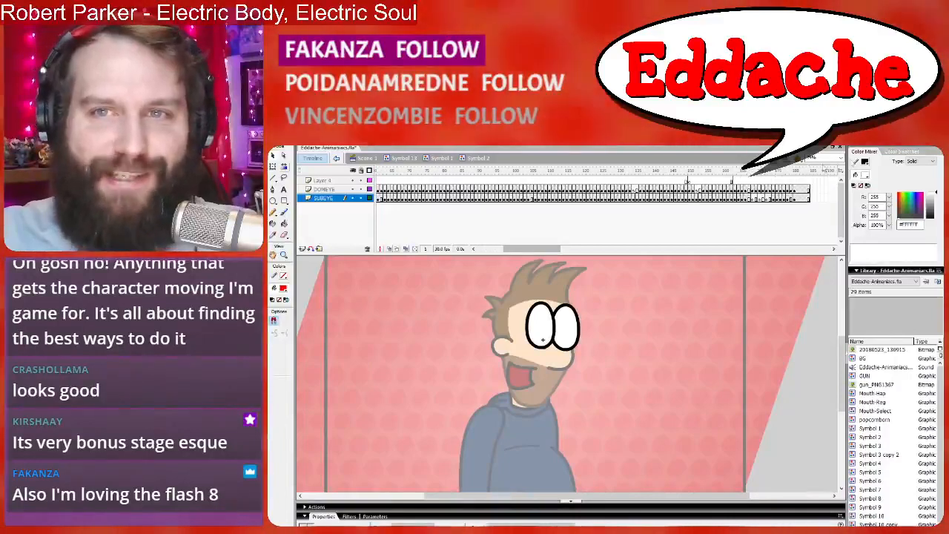
left_click(789, 171)
left_click_drag(764, 169, 654, 162)
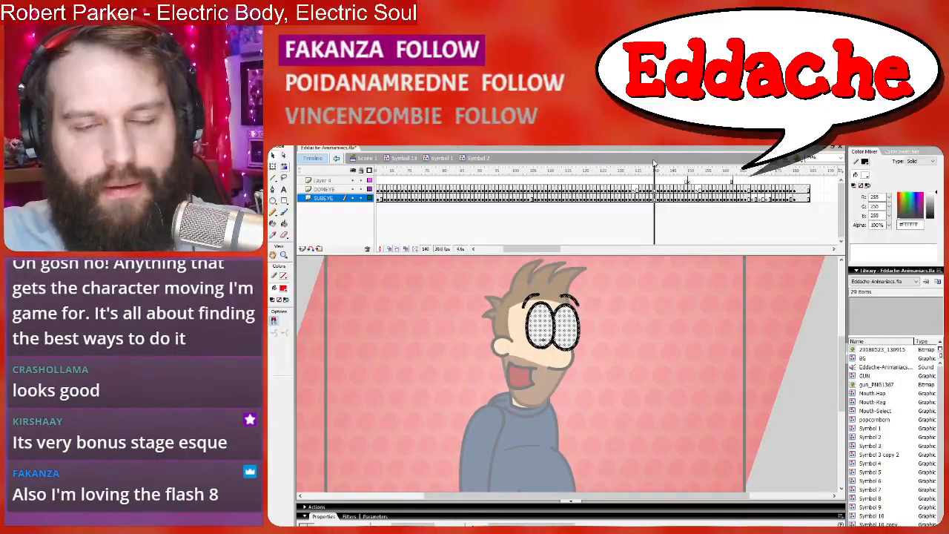
left_click(653, 163)
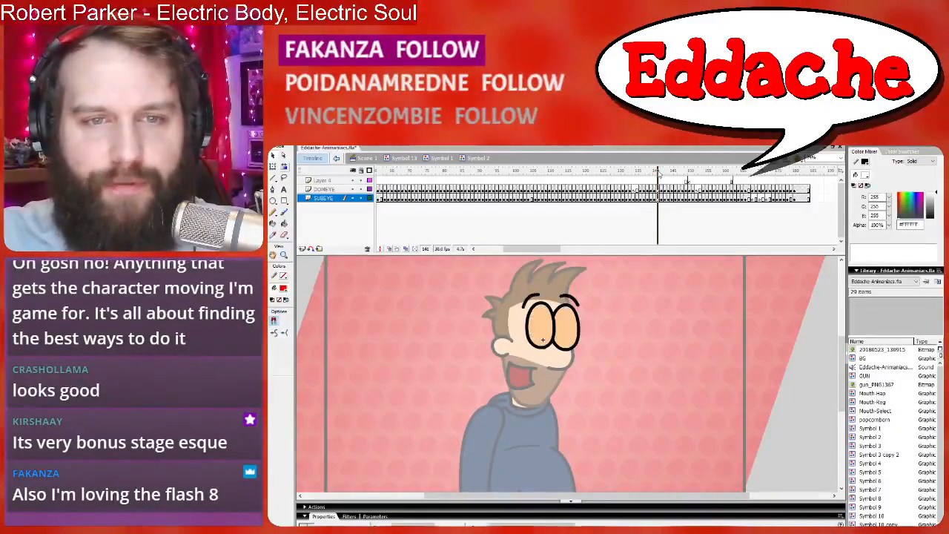